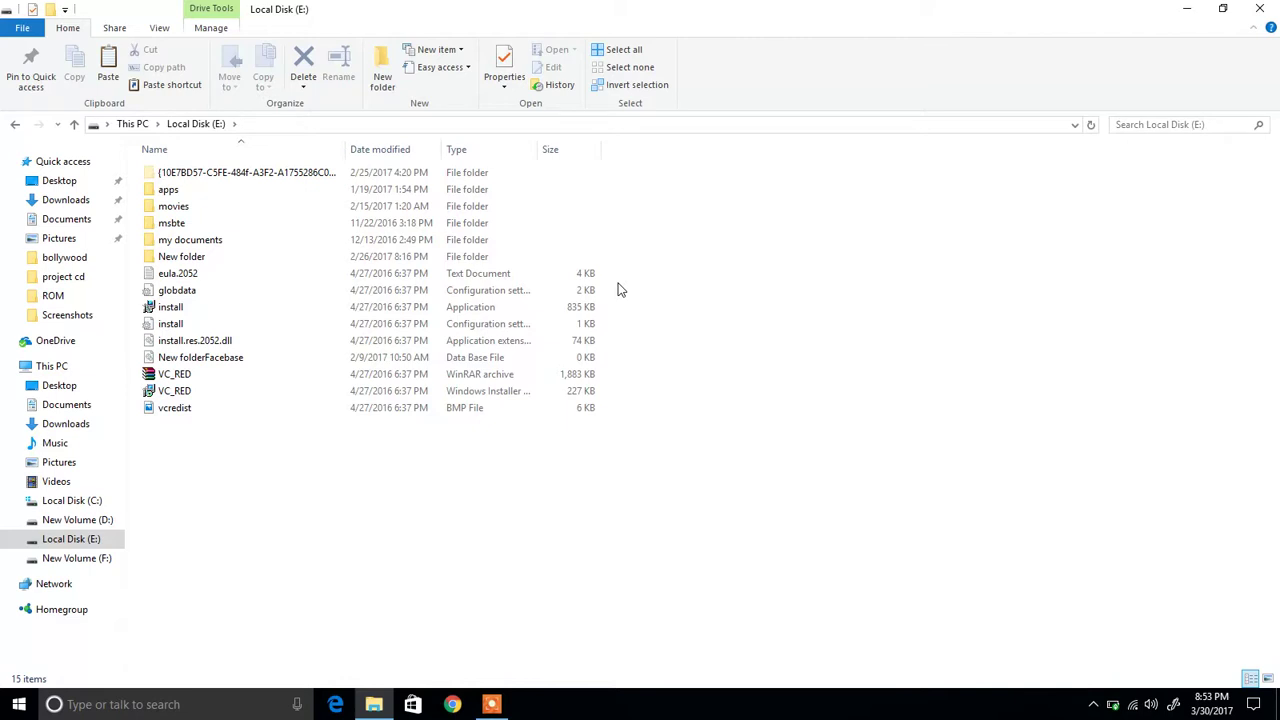
# Extract the 3_grand_theft_auto_vice_city archive in the apps folder of drive E: into its own folder.
pyautogui.doubleClick(229, 191)
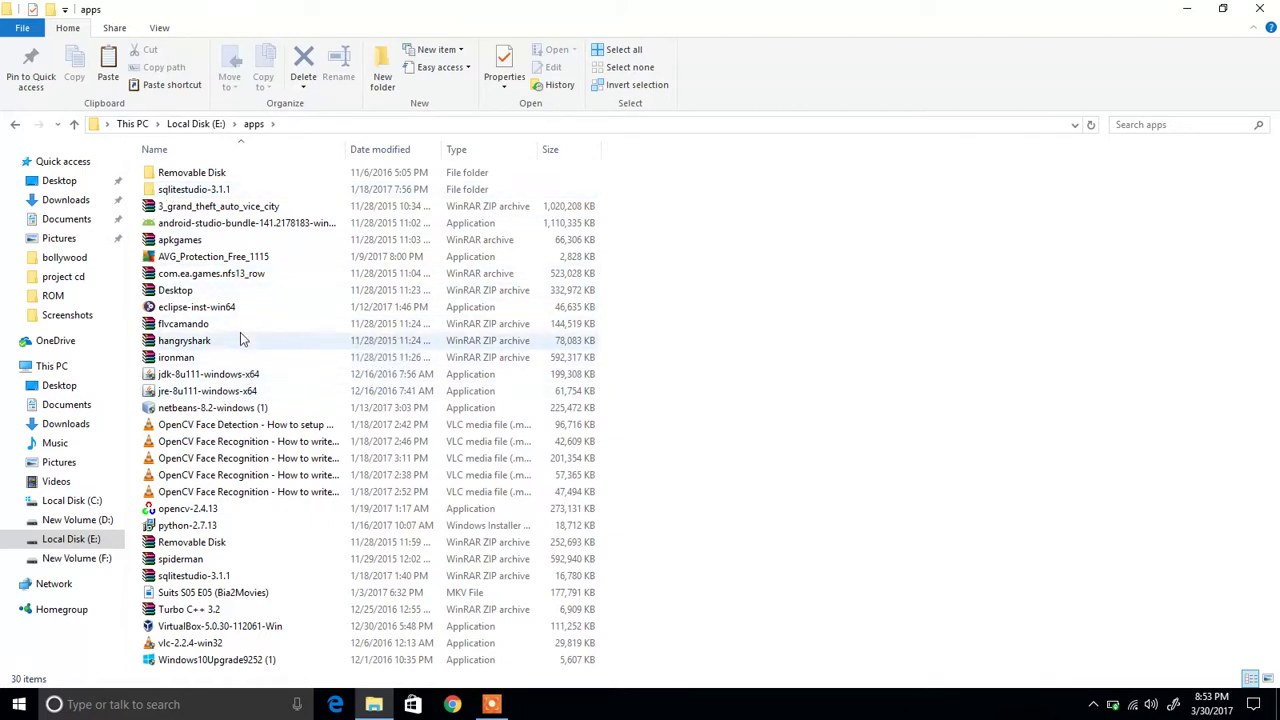
pyautogui.click(278, 207)
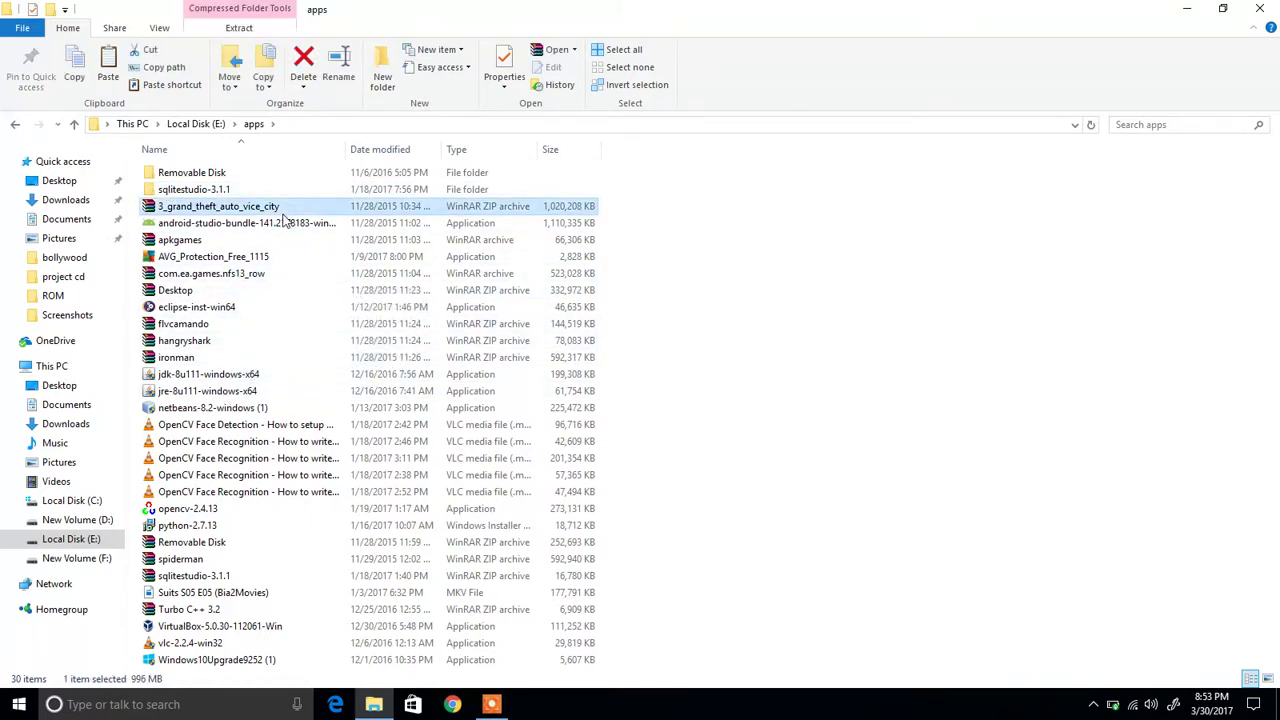
pyautogui.rightClick(285, 218)
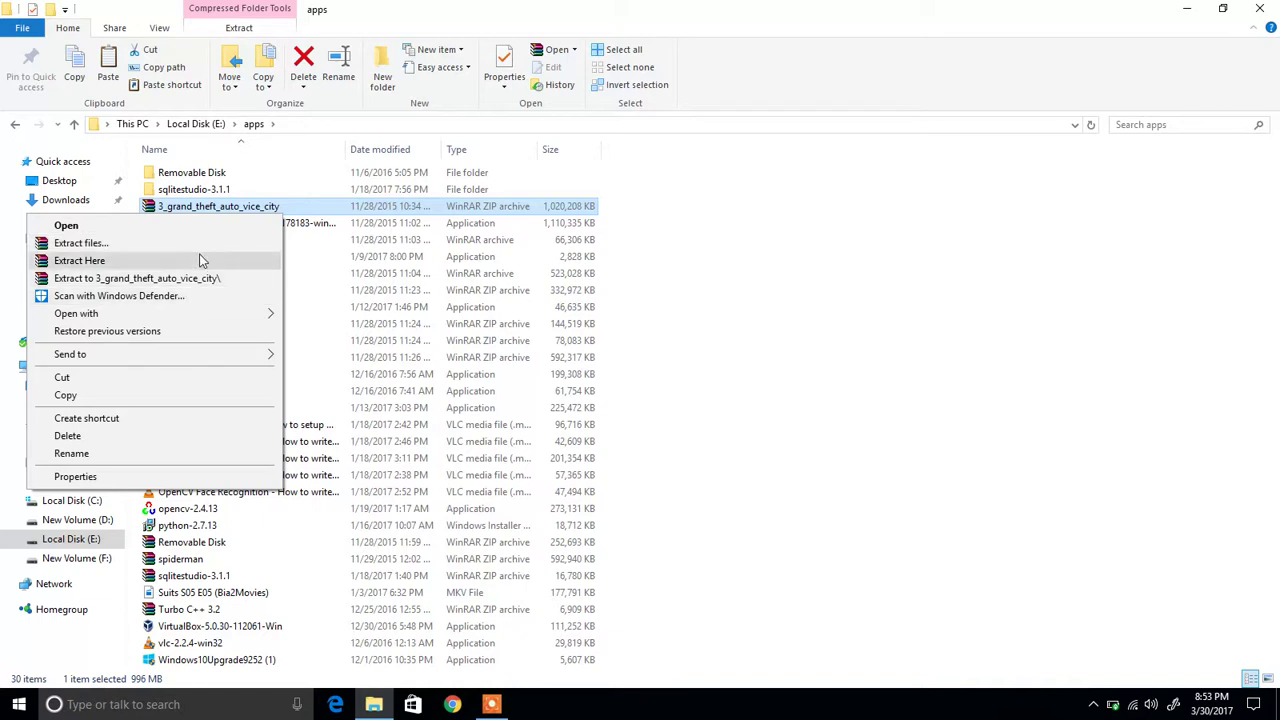
pyautogui.click(207, 279)
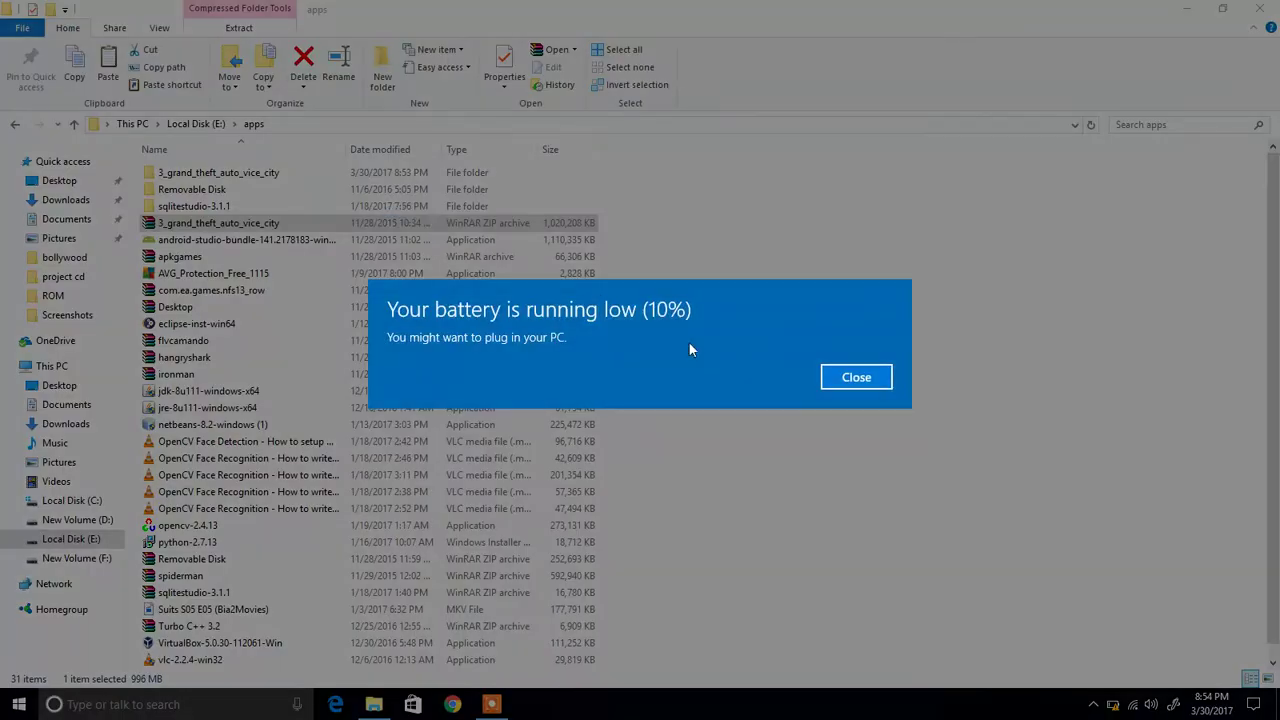
pyautogui.click(856, 377)
# Cut the extracted 3_grand_theft_auto_vice_city folder to move it elsewhere.
pyautogui.click(306, 177)
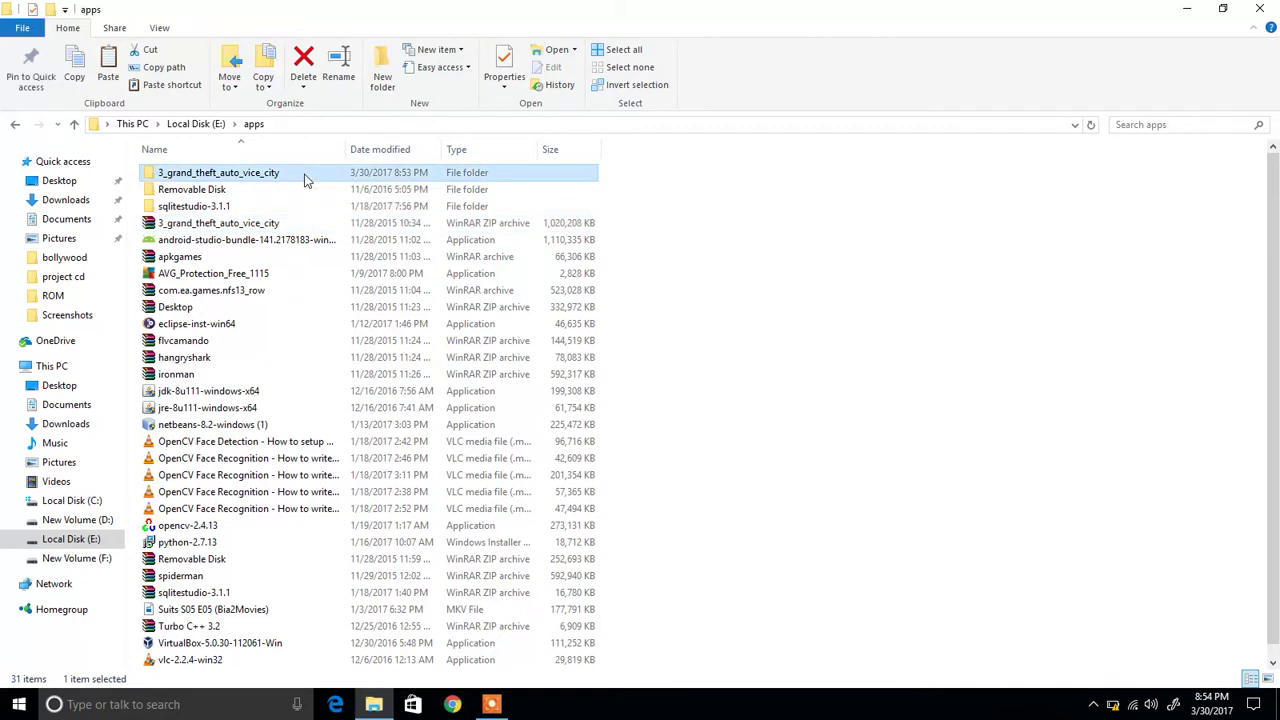
pyautogui.rightClick(306, 179)
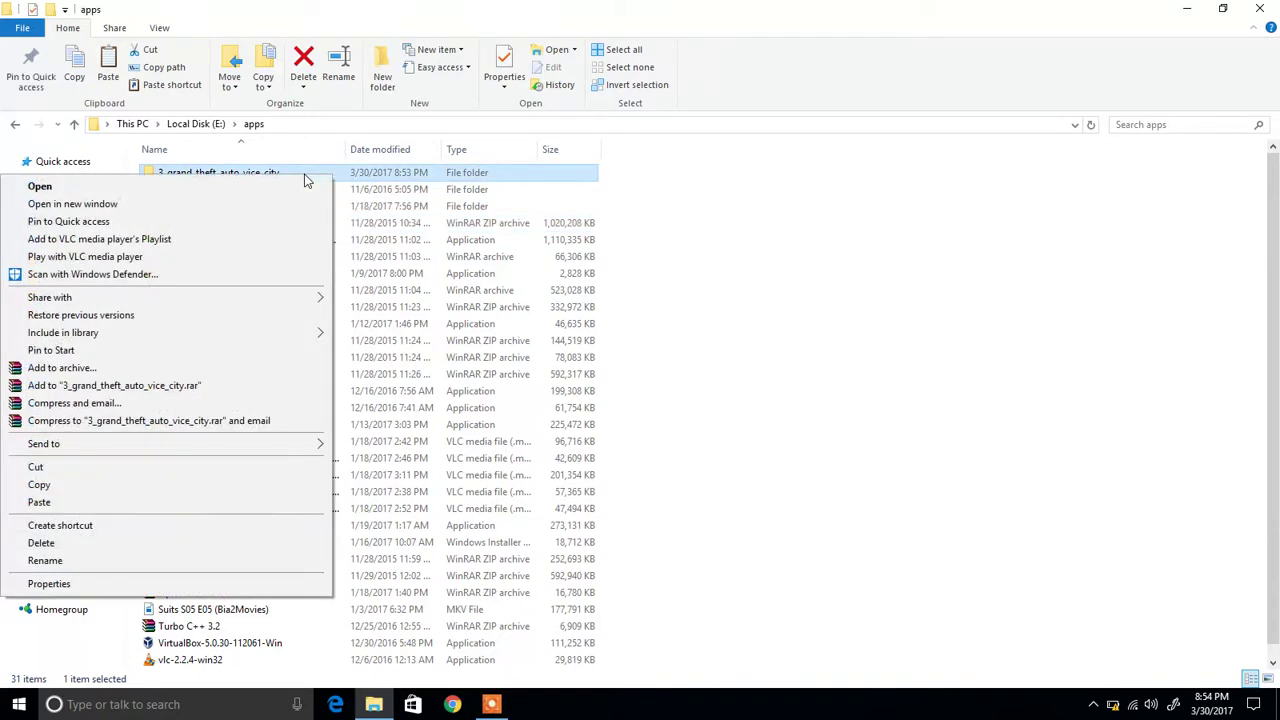
pyautogui.click(178, 467)
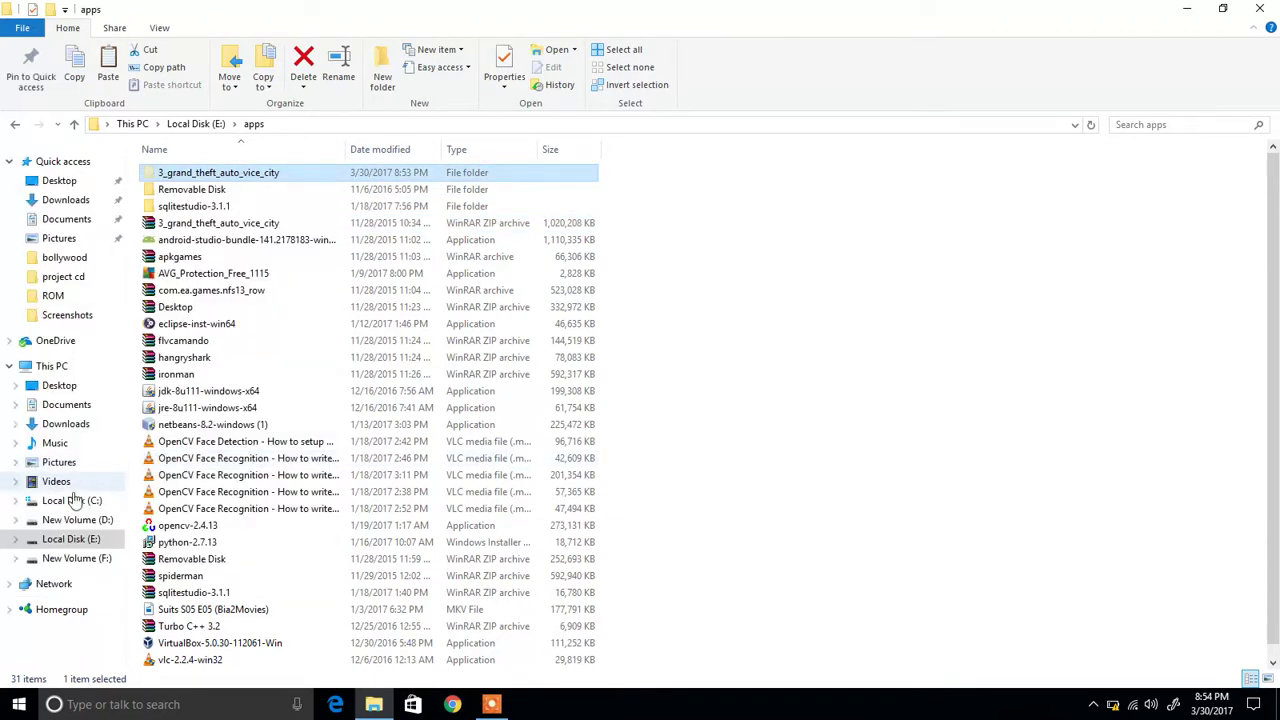
# Permanently delete Cars.cso from the Download folder on the Z45 Dazzle (I:) drive.
pyautogui.click(62, 367)
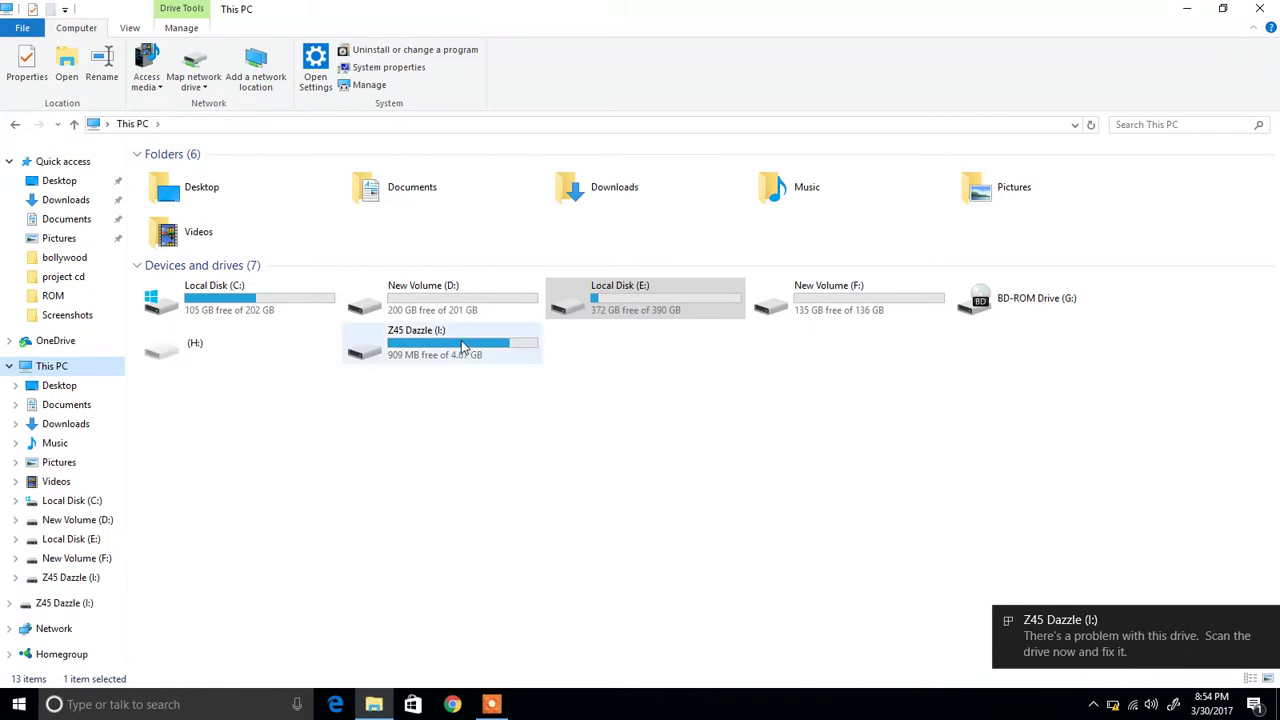
pyautogui.doubleClick(485, 356)
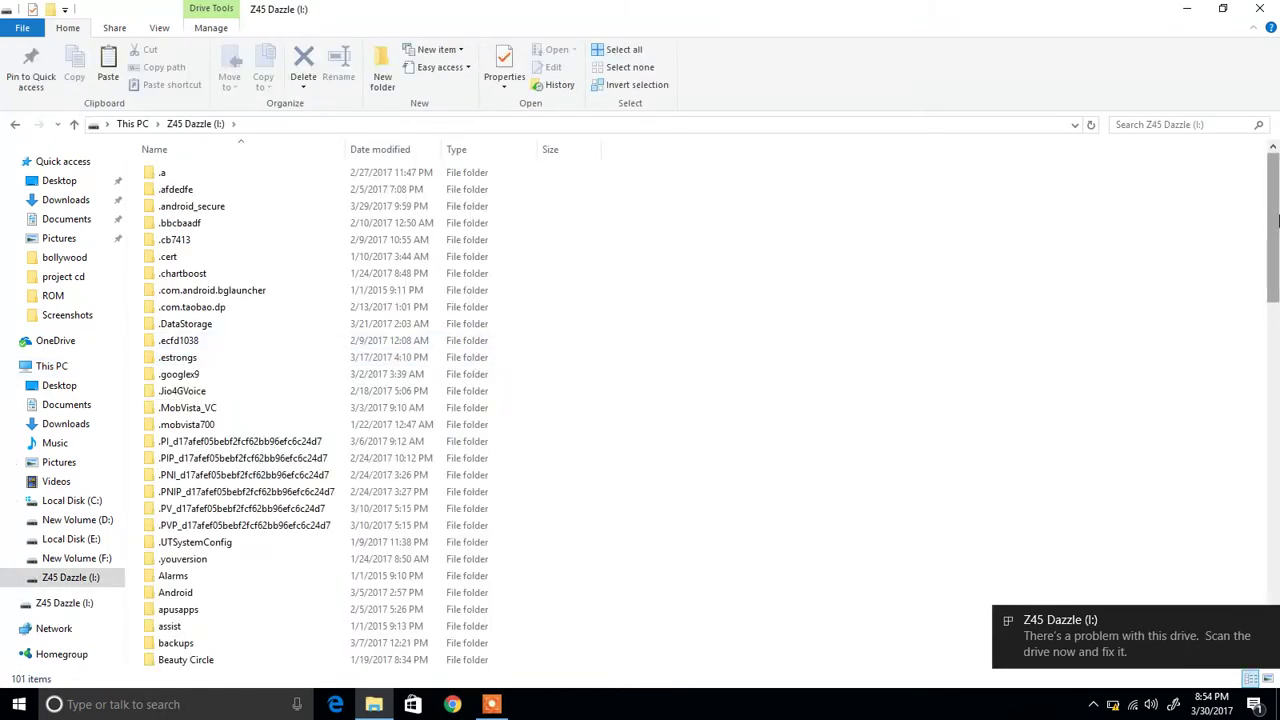
pyautogui.moveTo(1275, 229); pyautogui.dragTo(1275, 372)
pyautogui.doubleClick(284, 387)
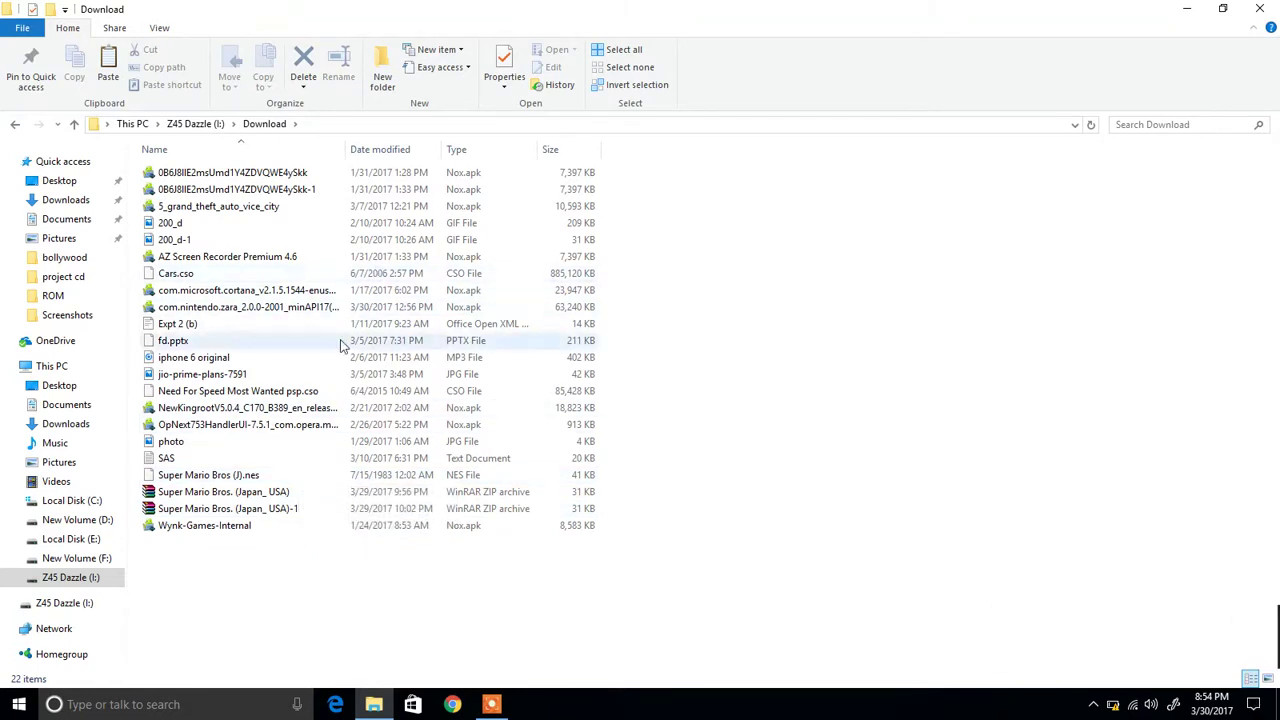
pyautogui.click(347, 275)
pyautogui.hotkey('shift', 'Delete')
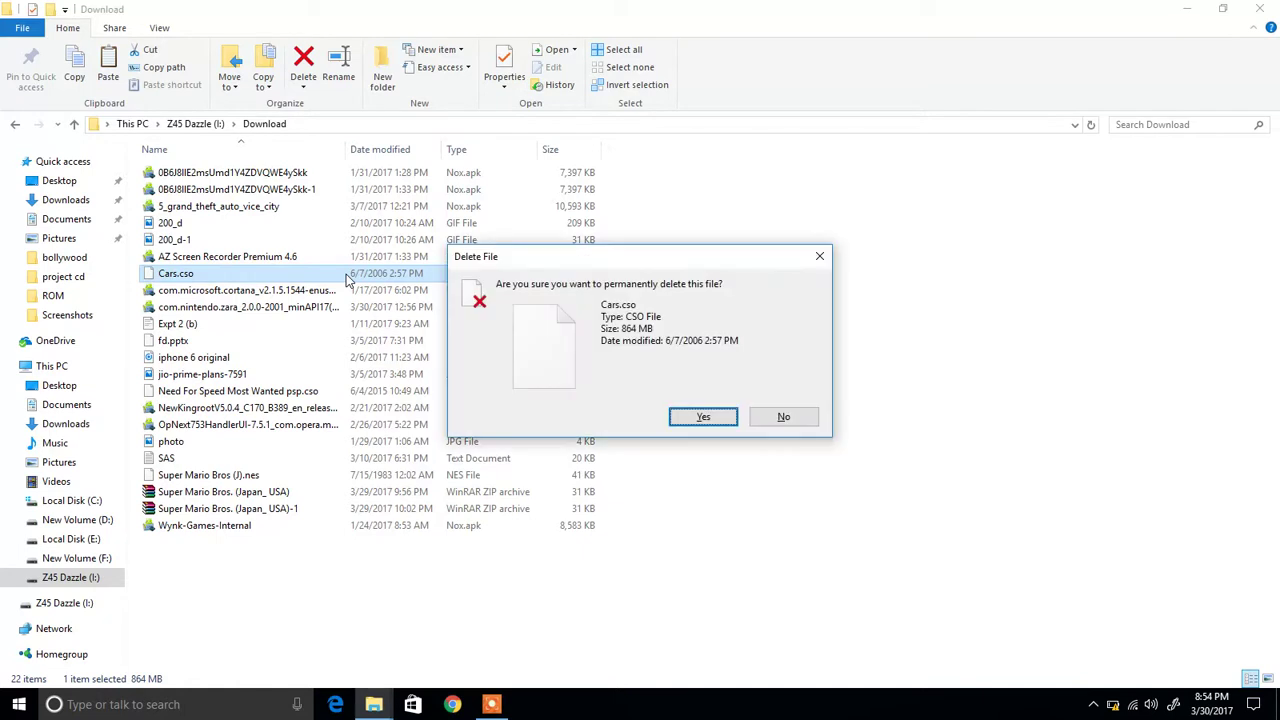
pyautogui.press('Return')
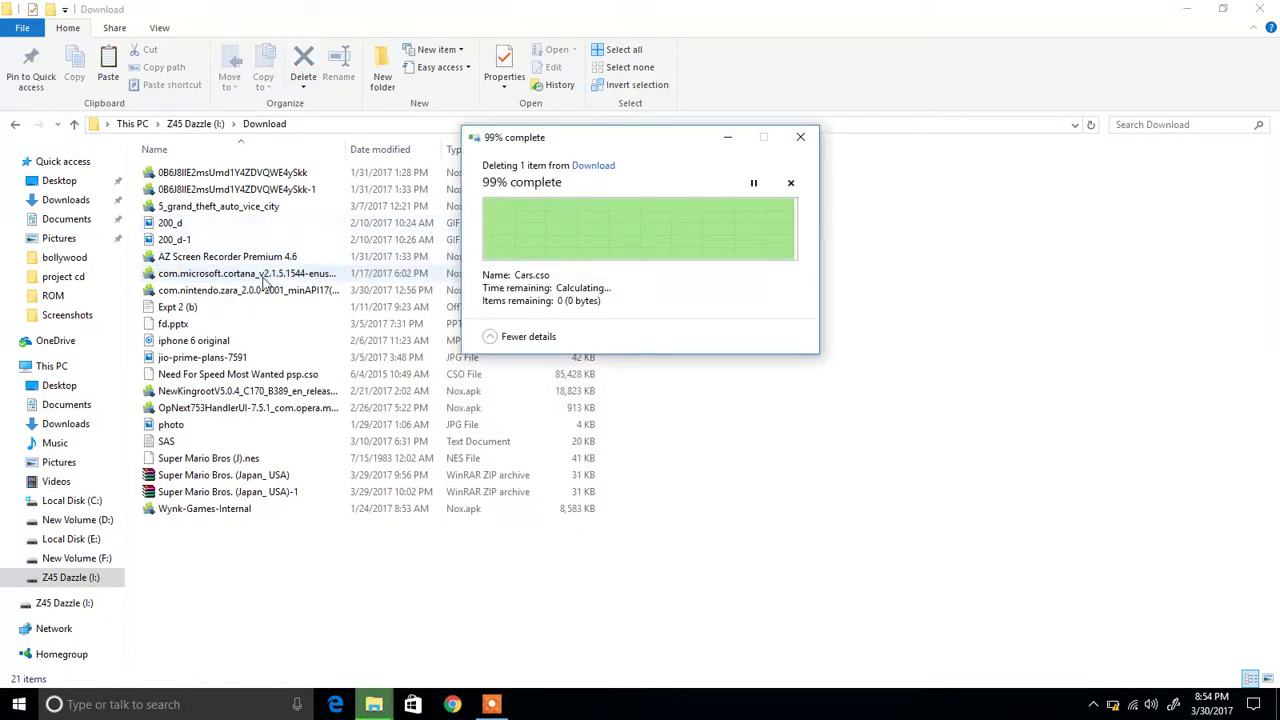
# Paste the cut 3_grand_theft_auto_vice_city folder into Android\obb on the Z45 Dazzle (I:) drive.
pyautogui.click(89, 577)
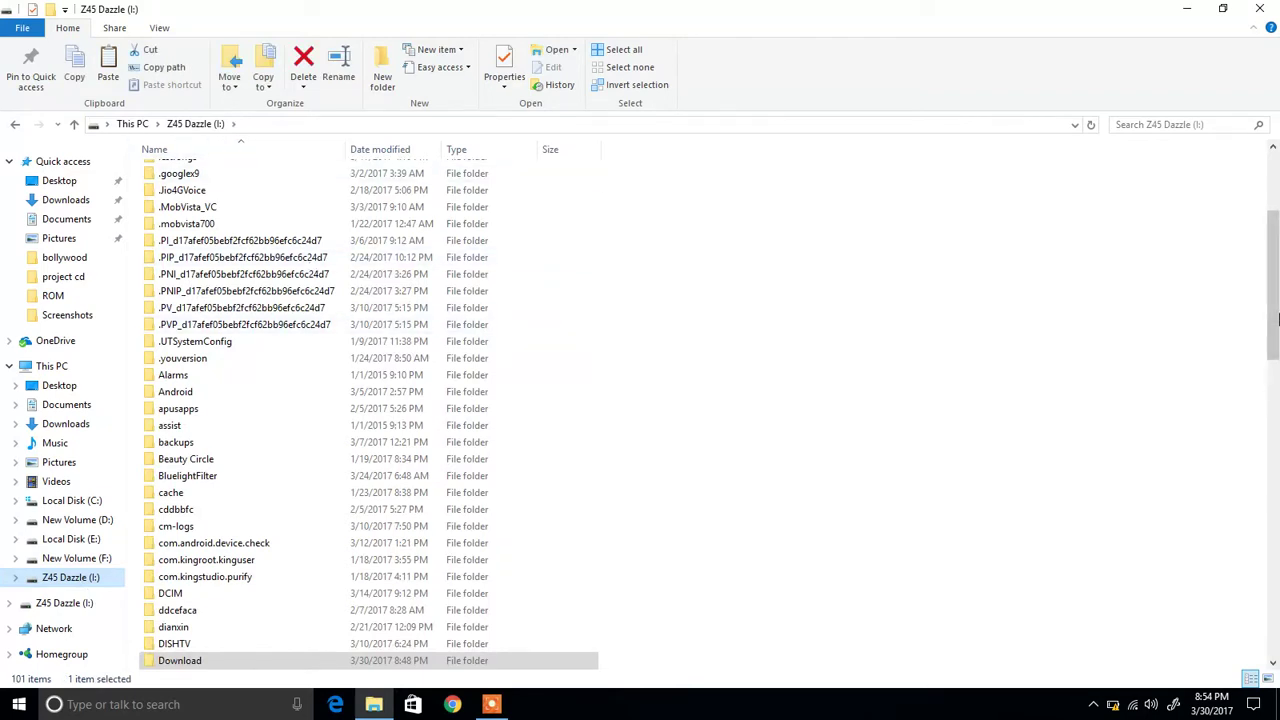
pyautogui.moveTo(1273, 314); pyautogui.dragTo(1273, 316)
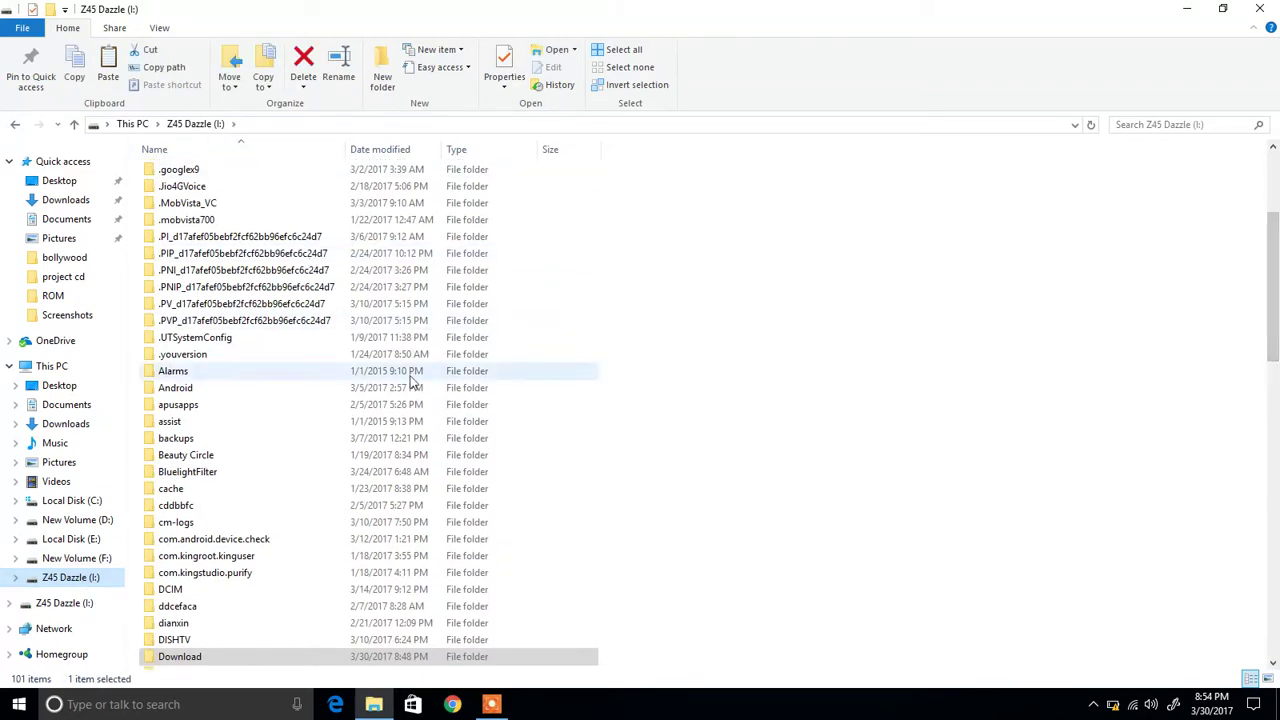
pyautogui.doubleClick(380, 390)
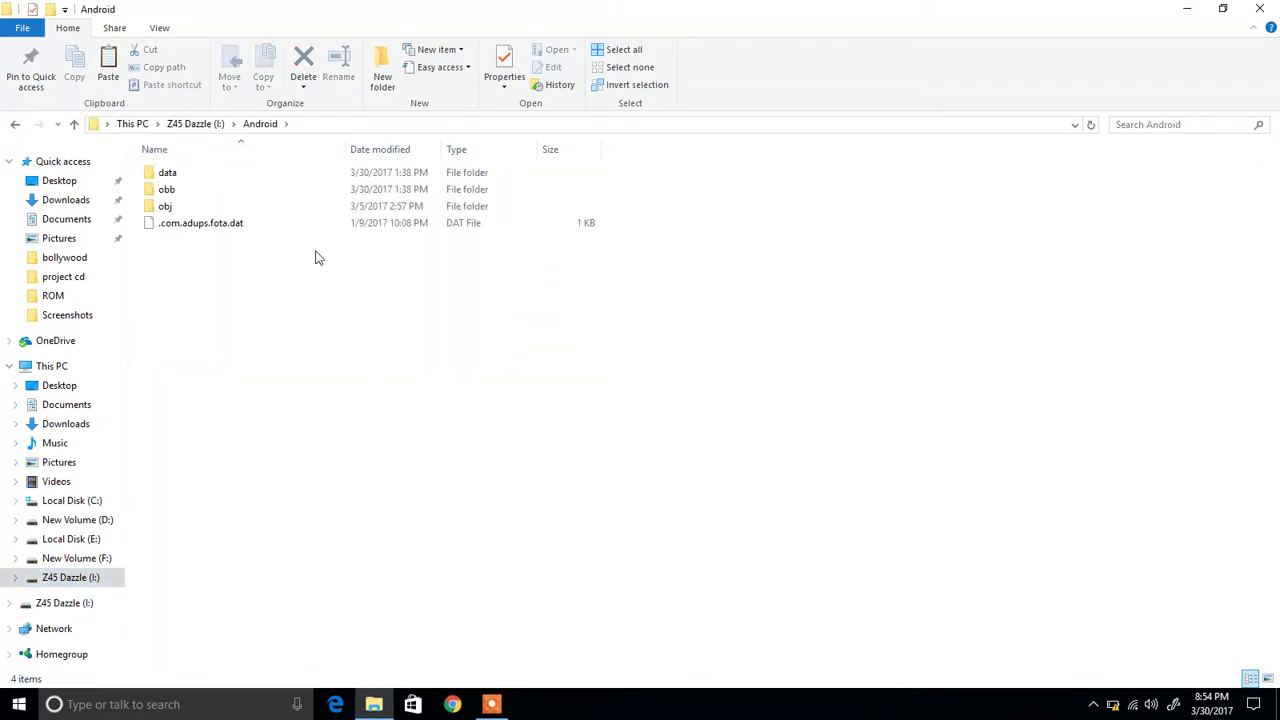
pyautogui.doubleClick(266, 189)
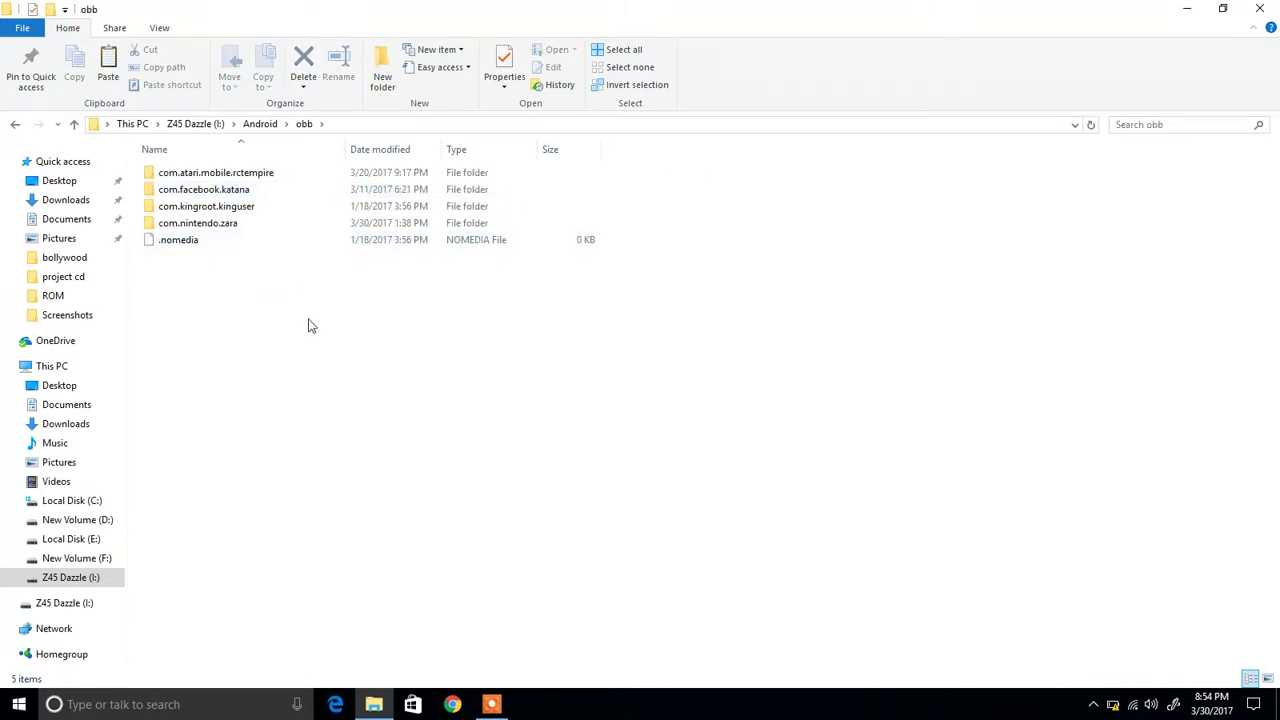
pyautogui.hotkey('ctrl', 'v')
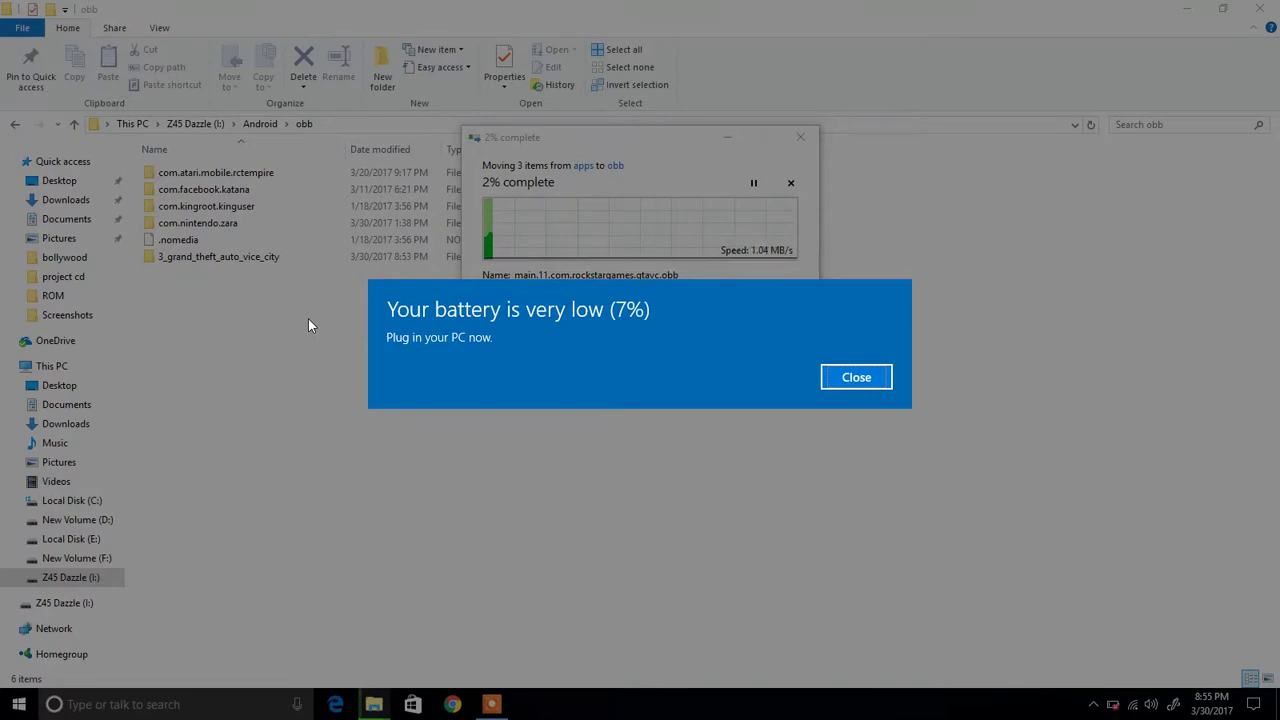
pyautogui.press('Return')
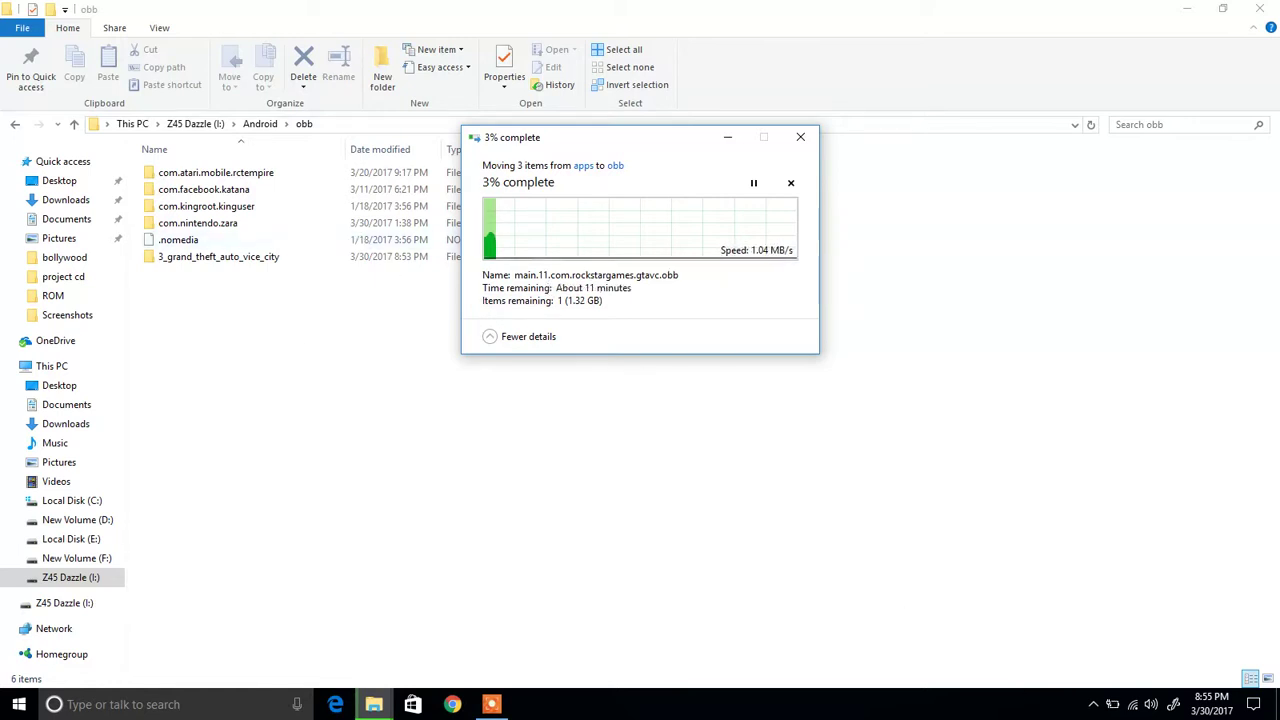
pyautogui.moveTo(490, 705)
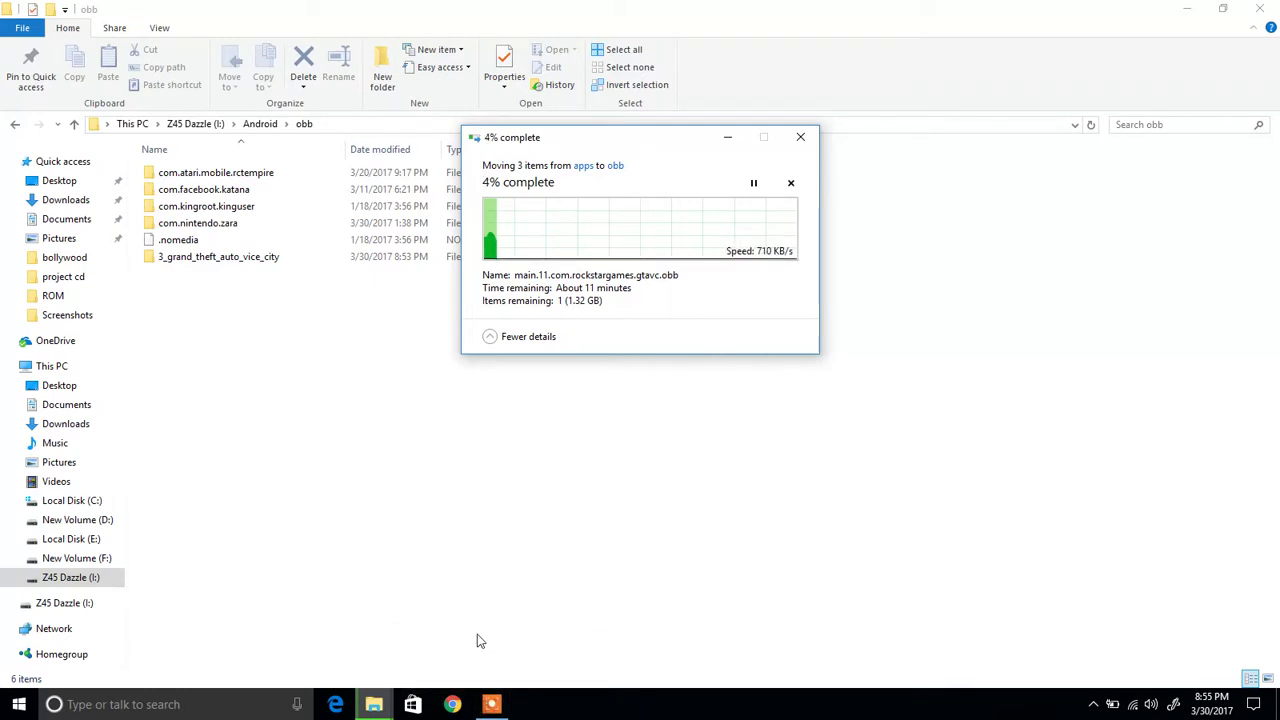
pyautogui.click(491, 705)
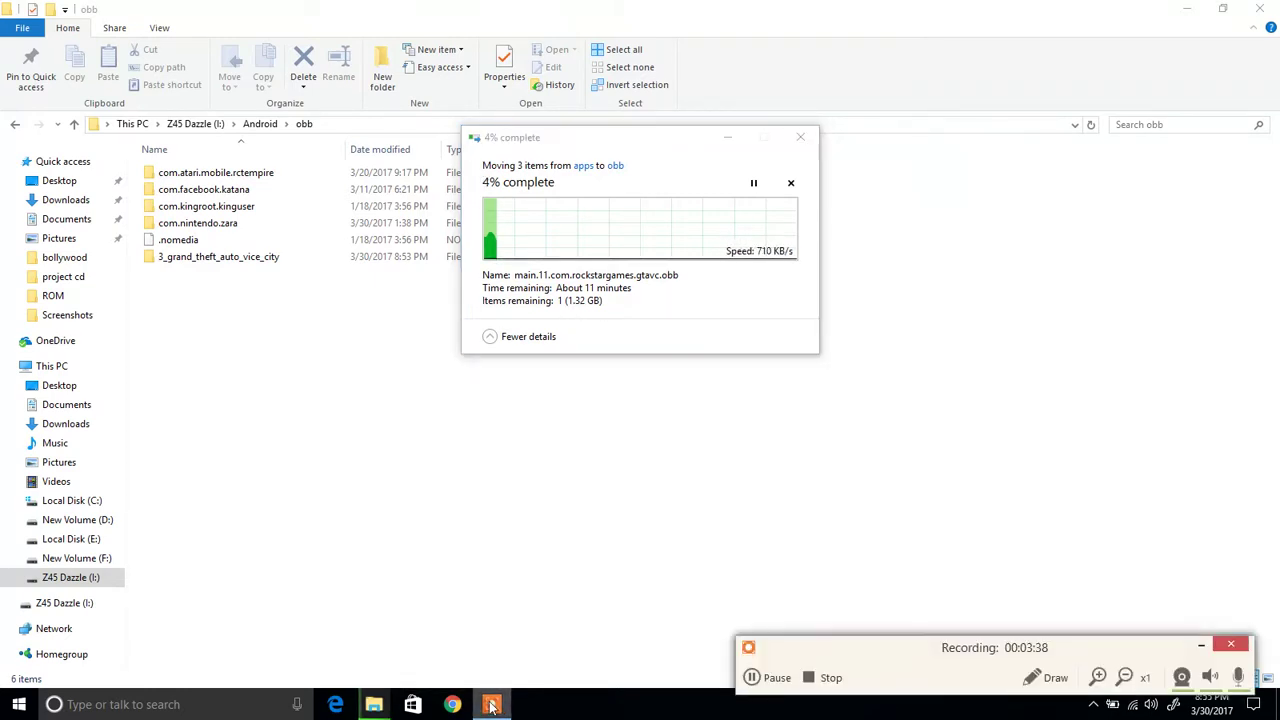
pyautogui.click(770, 680)
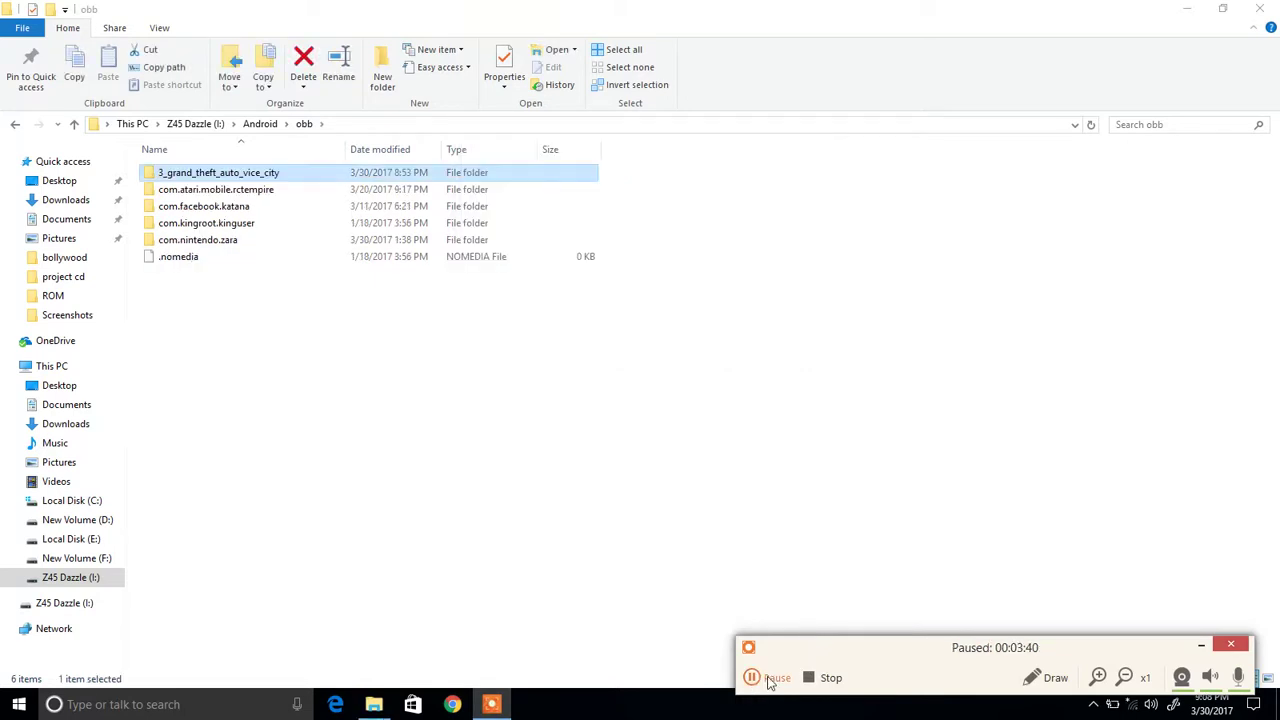
pyautogui.click(770, 680)
pyautogui.click(770, 680)
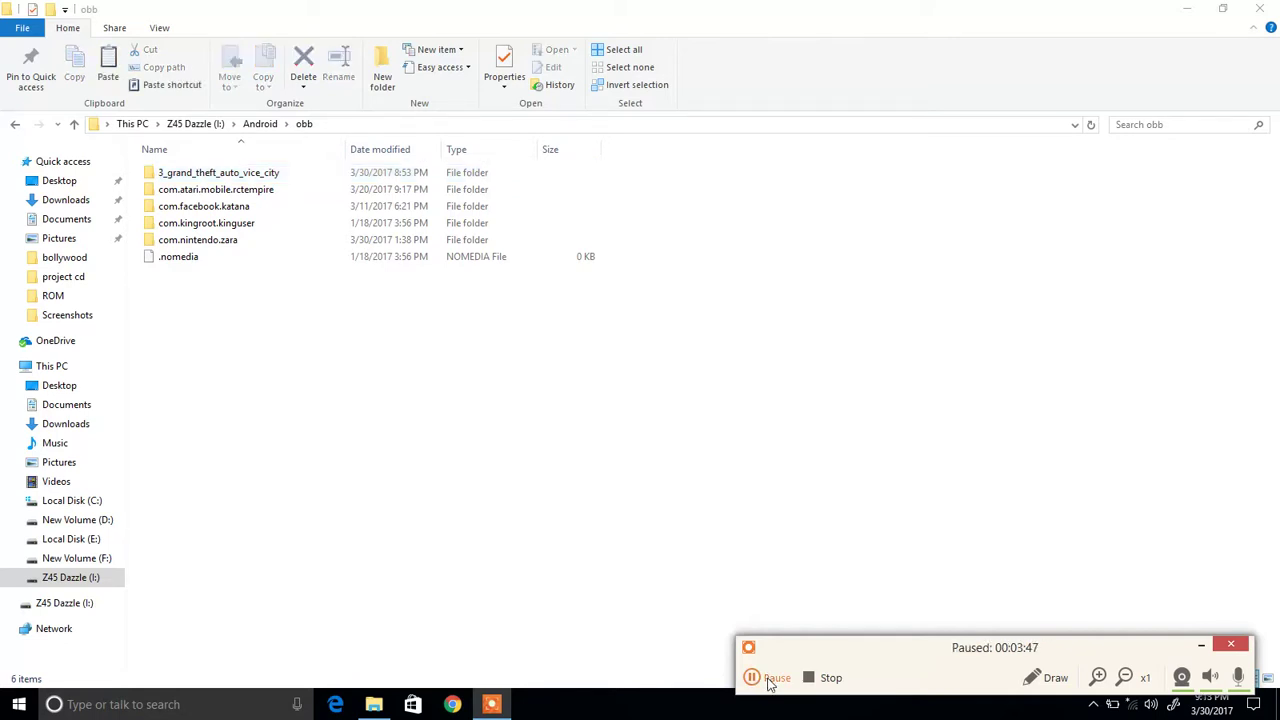
pyautogui.click(770, 680)
# Move the com.rockstargames.gtavc folder out of 3_grand_theft_auto_vice_city directly into the obb folder.
pyautogui.click(376, 172)
pyautogui.doubleClick(376, 172)
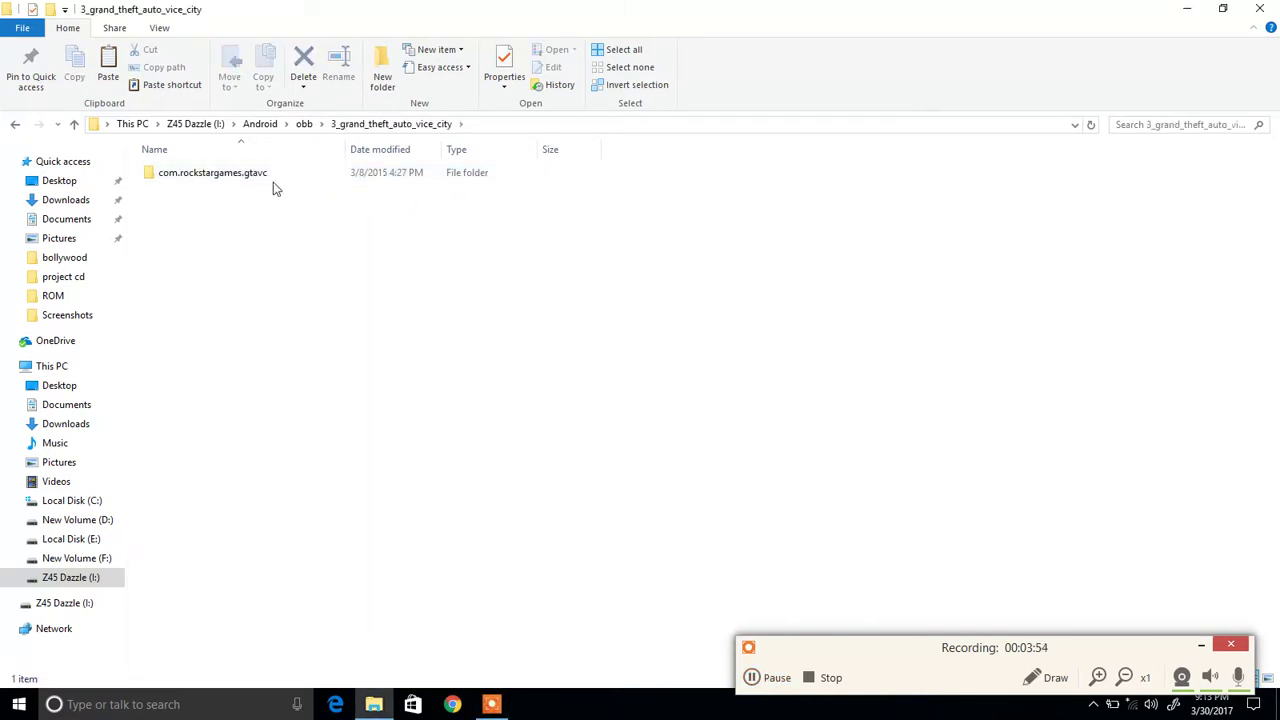
pyautogui.click(223, 175)
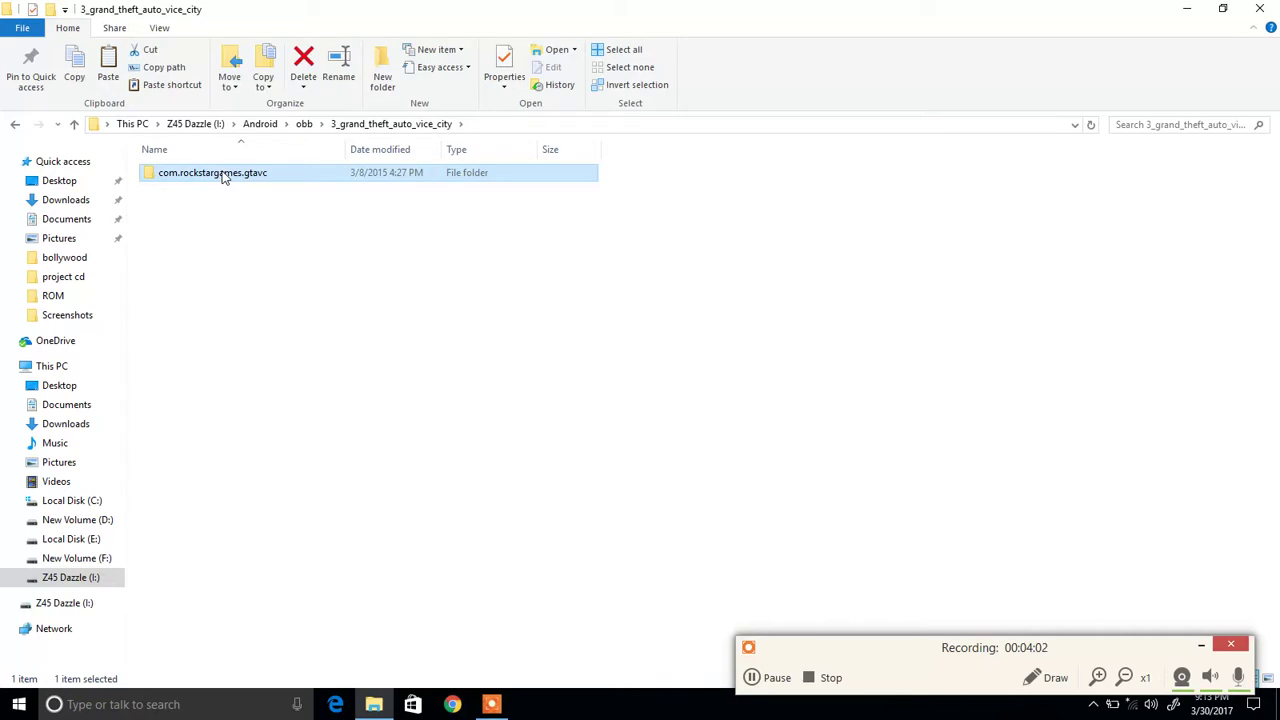
pyautogui.rightClick(223, 175)
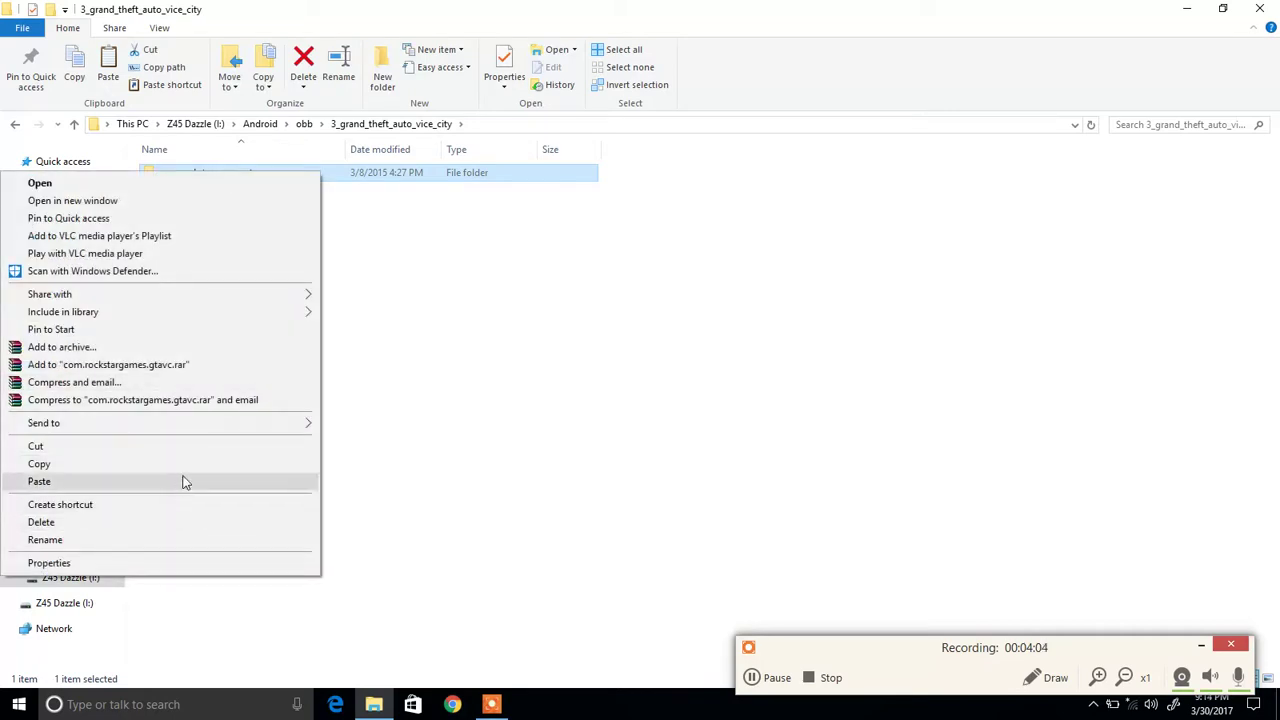
pyautogui.click(203, 448)
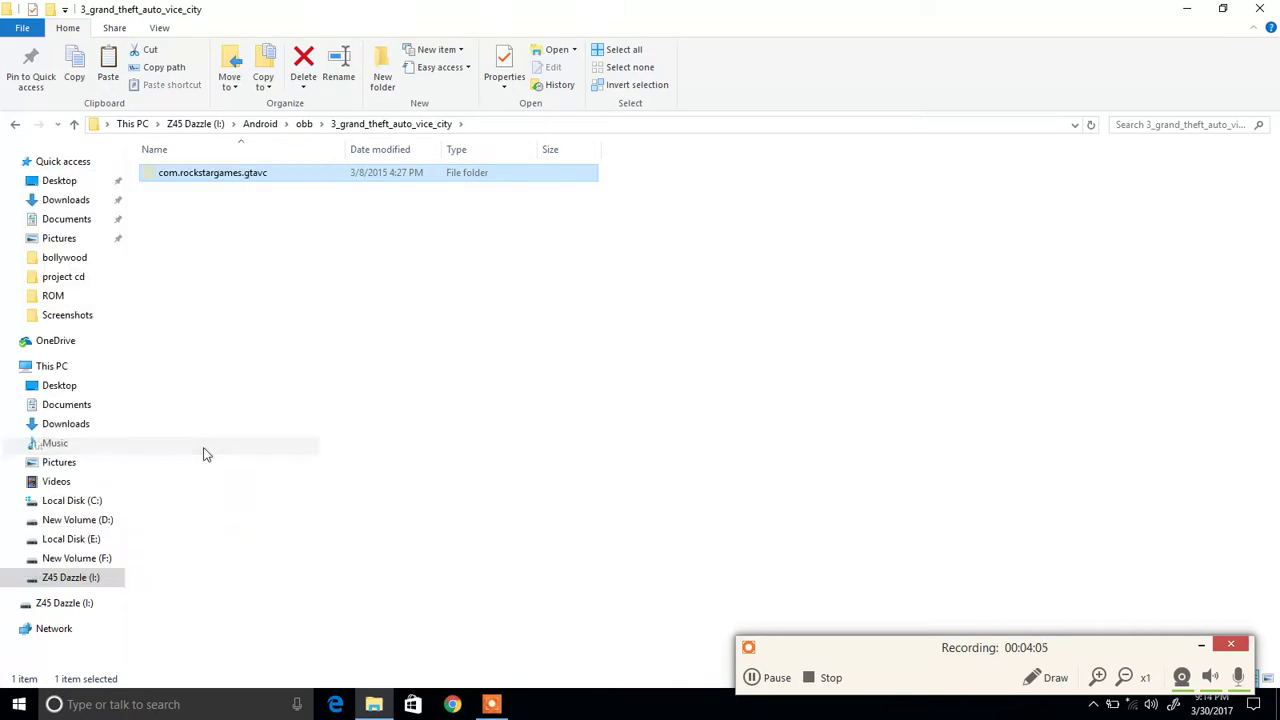
pyautogui.click(14, 125)
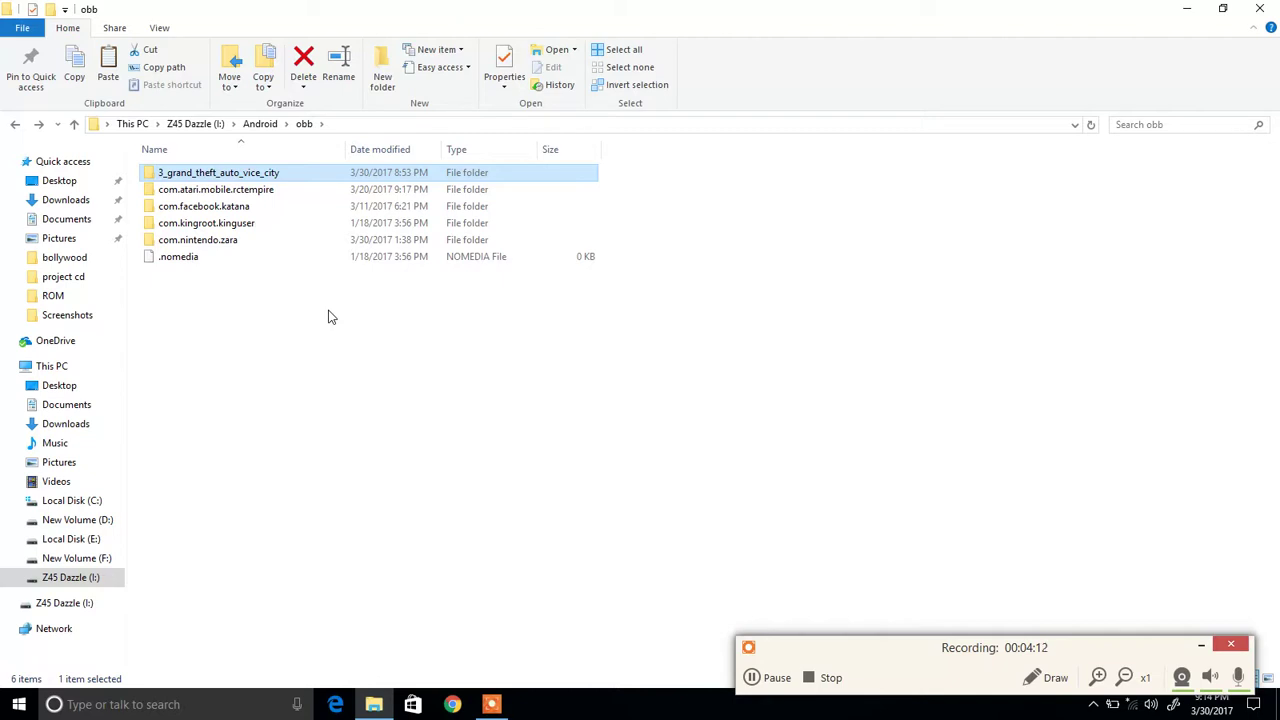
pyautogui.hotkey('ctrl', 'v')
# Permanently delete the leftover 3_grand_theft_auto_vice_city folder from the obb folder.
pyautogui.click(312, 176)
pyautogui.press('Delete')
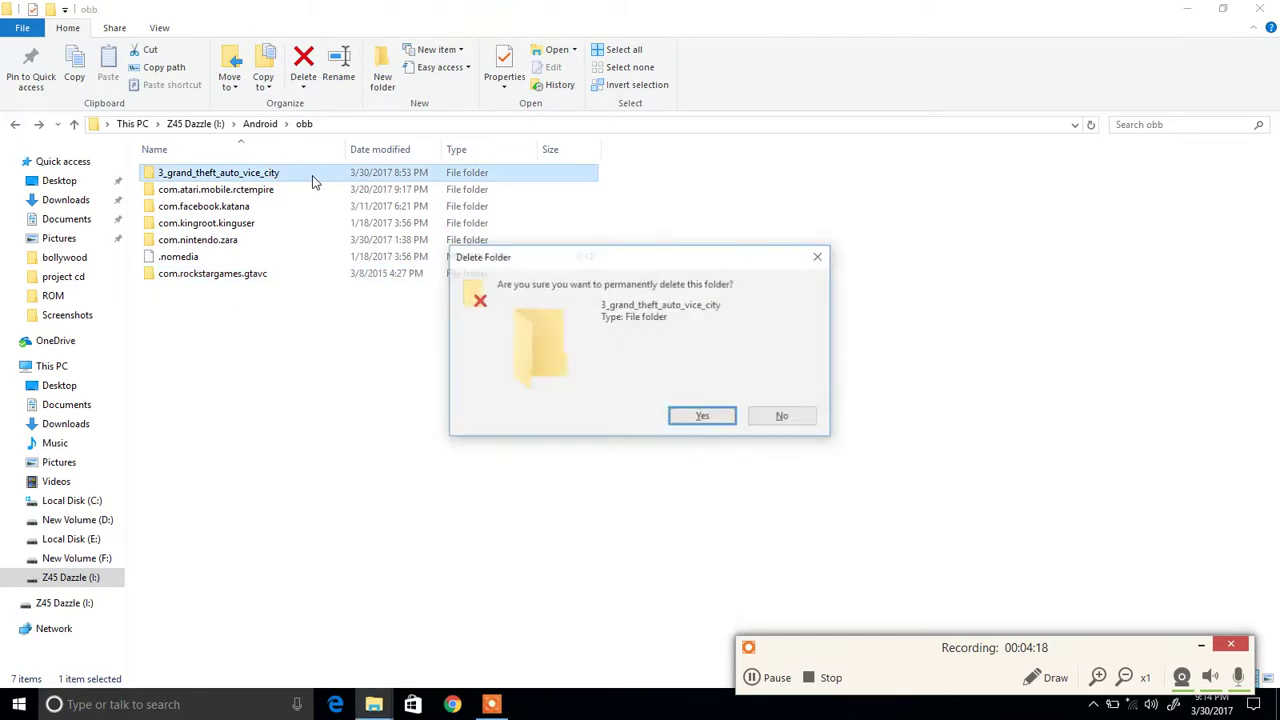
pyautogui.press('Return')
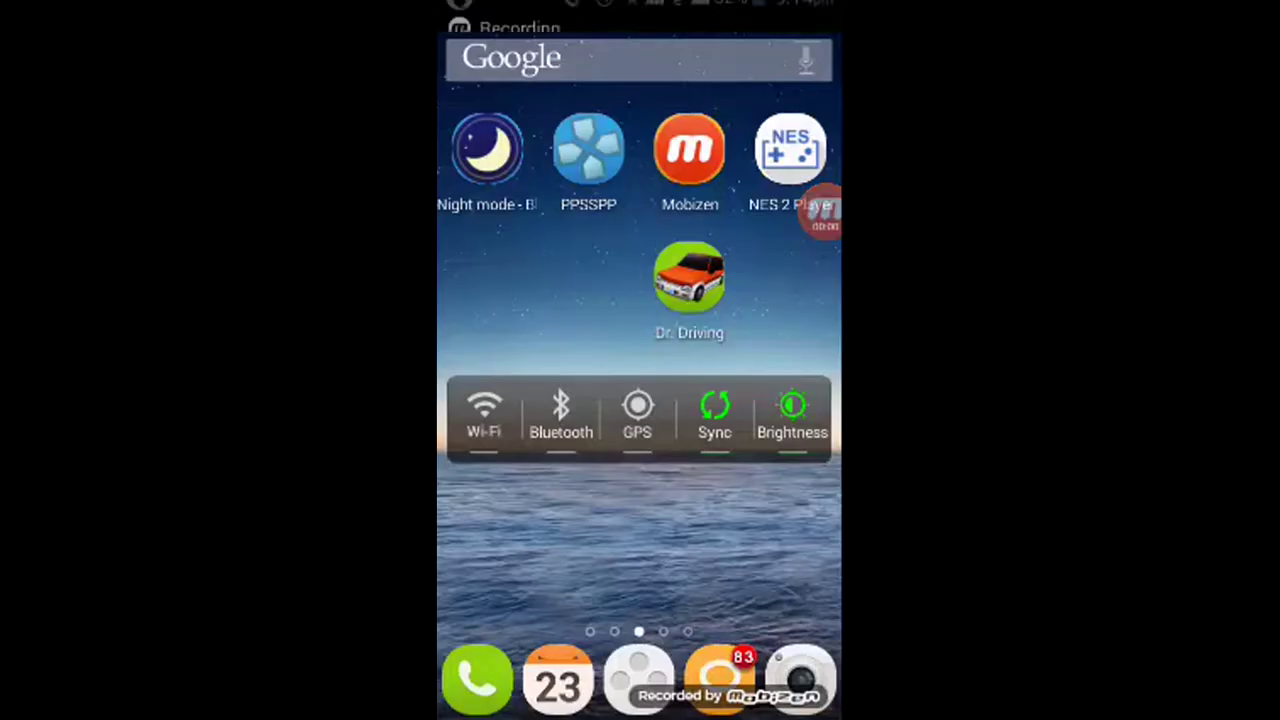
# On the phone, view the installer of the grand theft auto vice city APK from File manager's Applications, and leave it without installing.
pyautogui.click(638, 680)
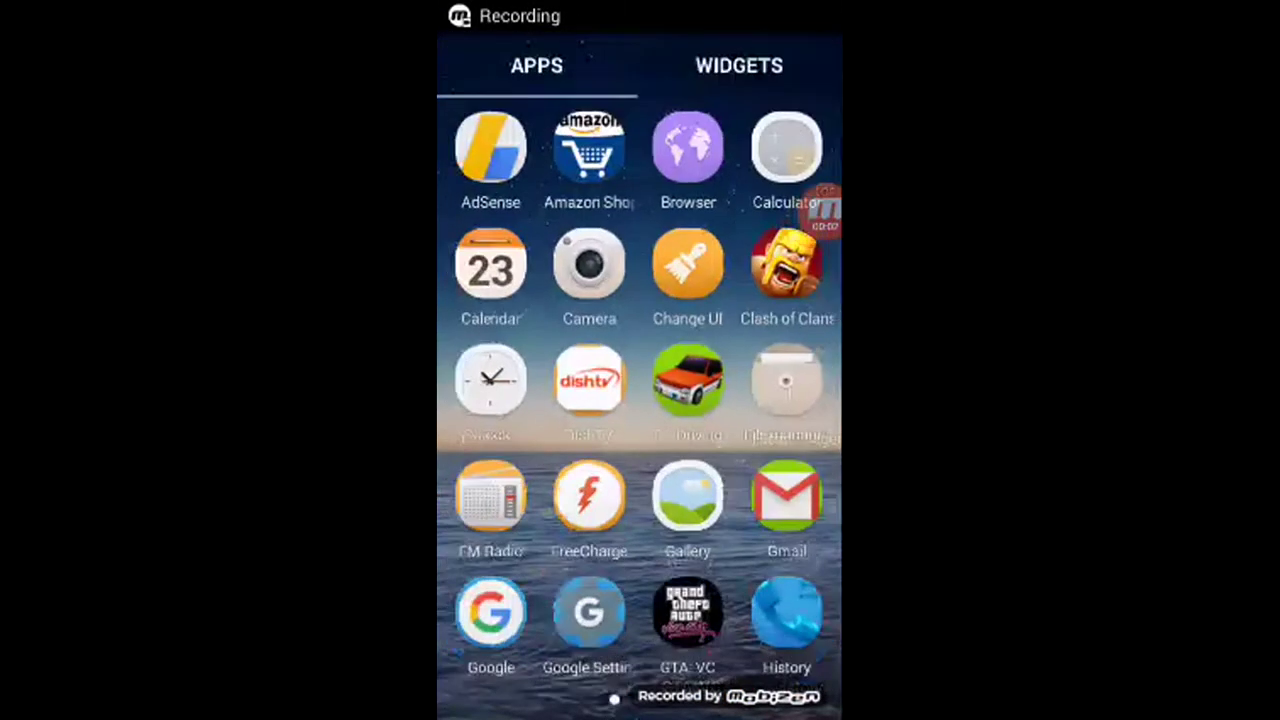
pyautogui.moveTo(560, 400); pyautogui.dragTo(660, 400)
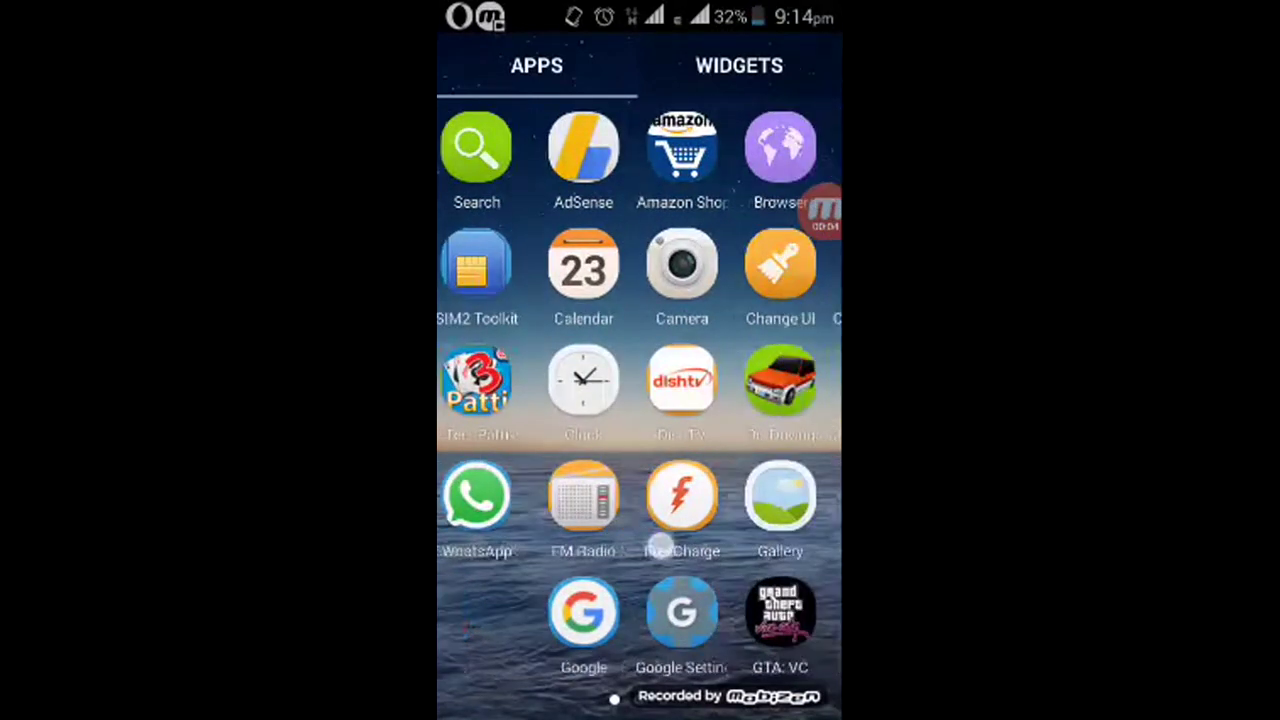
pyautogui.click(786, 380)
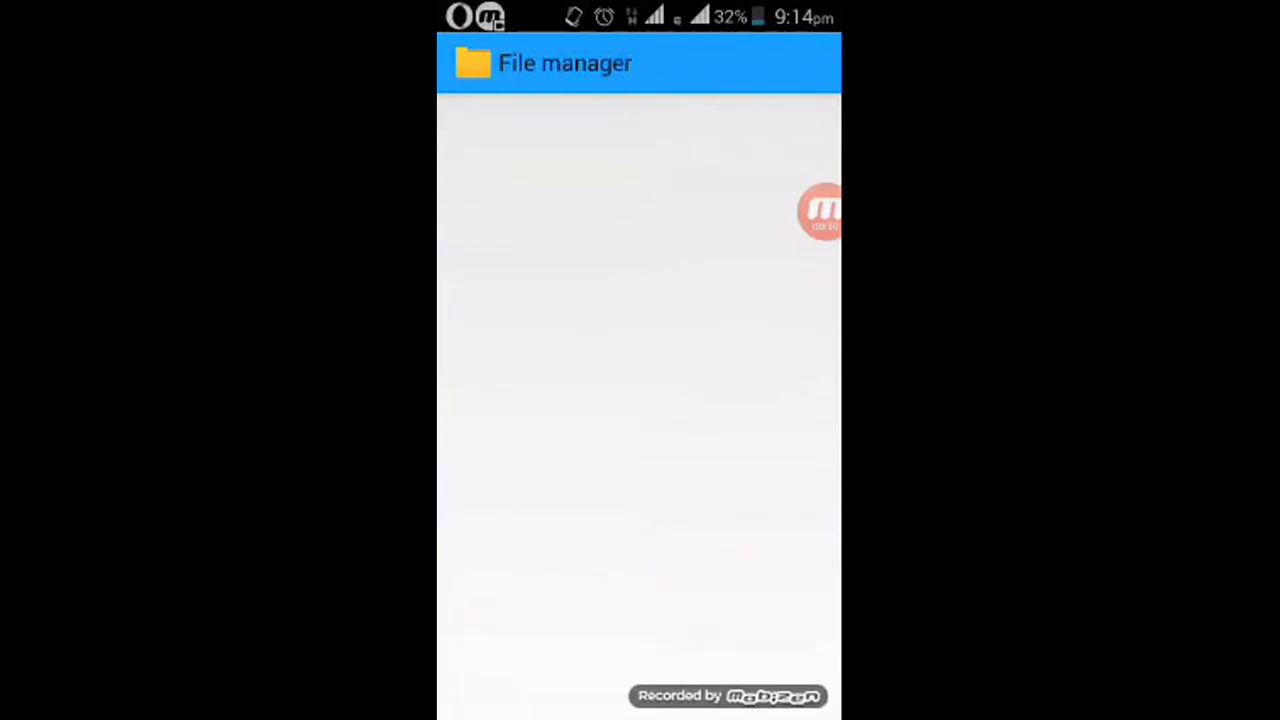
pyautogui.click(638, 297)
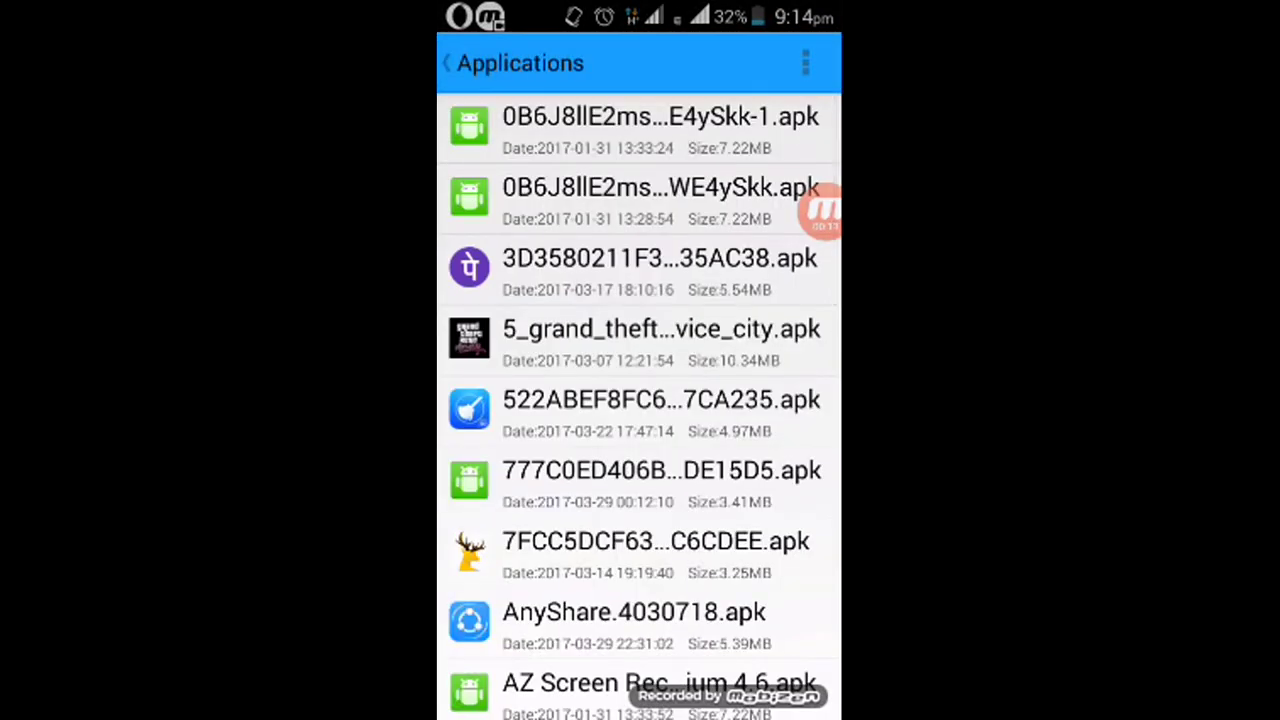
pyautogui.click(640, 340)
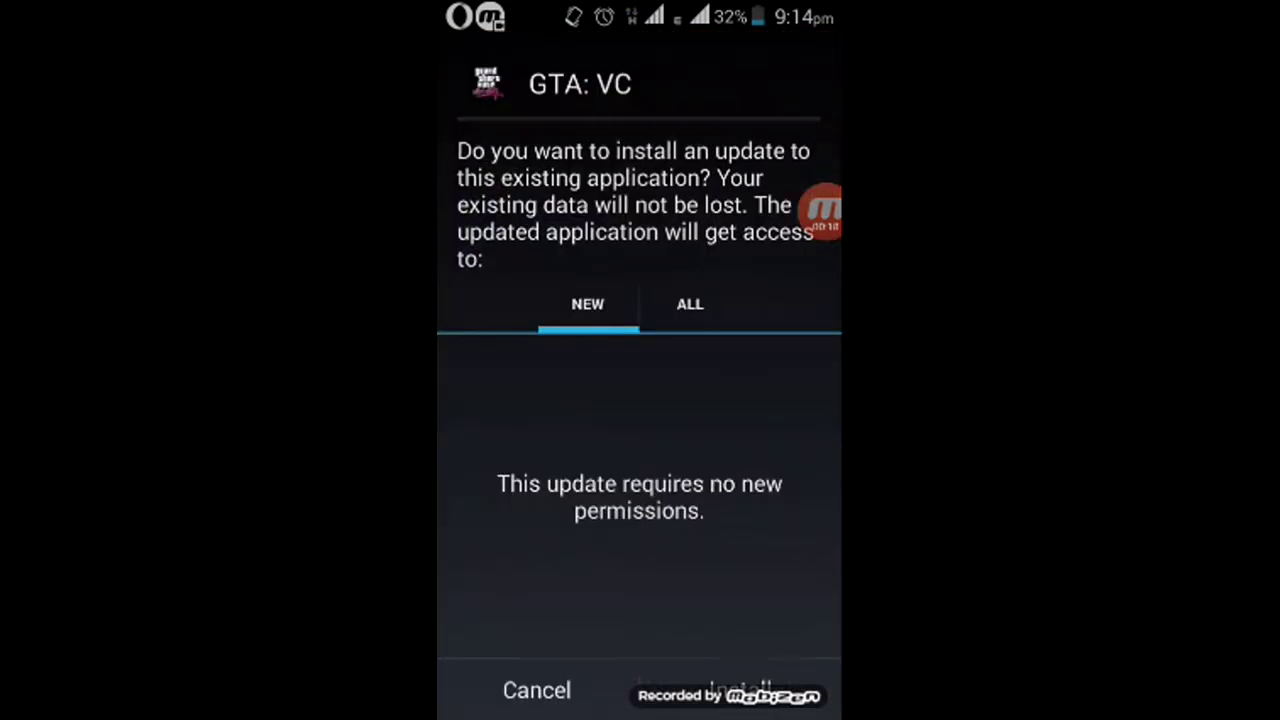
pyautogui.press('Escape')
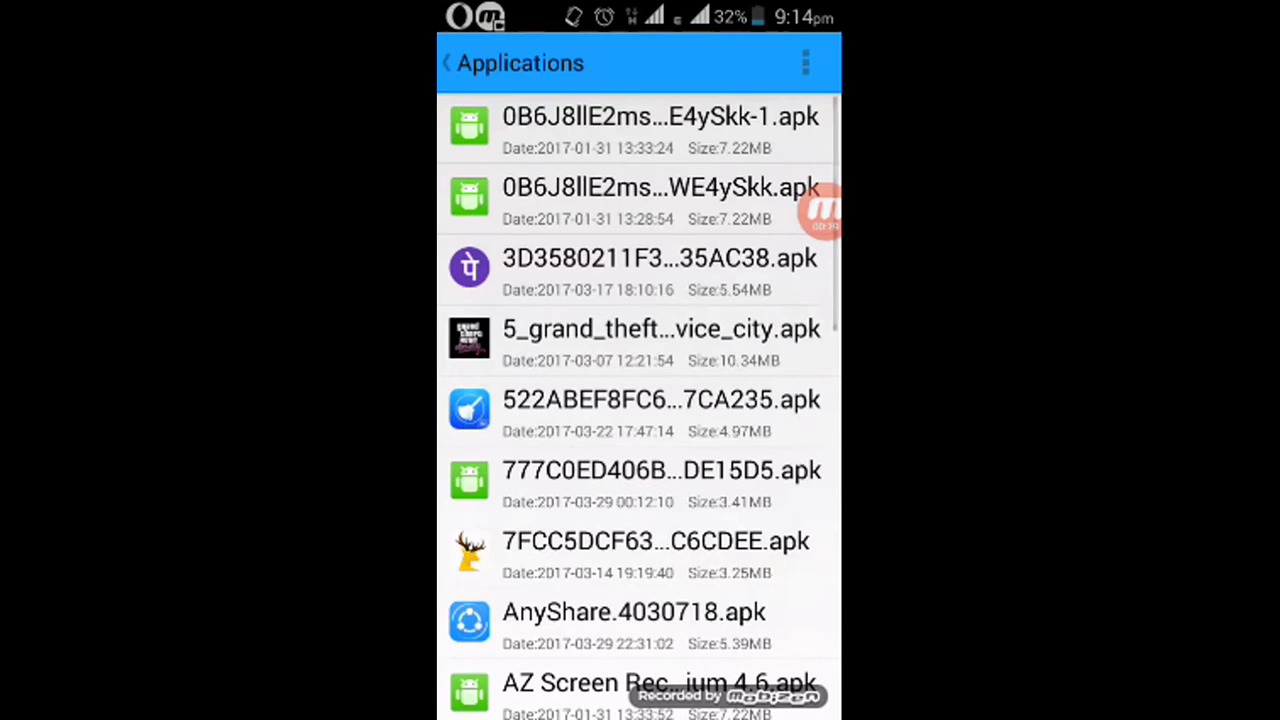
# Return to the phone's home screen and open the list of installed apps.
pyautogui.press('Home')
pyautogui.click(640, 675)
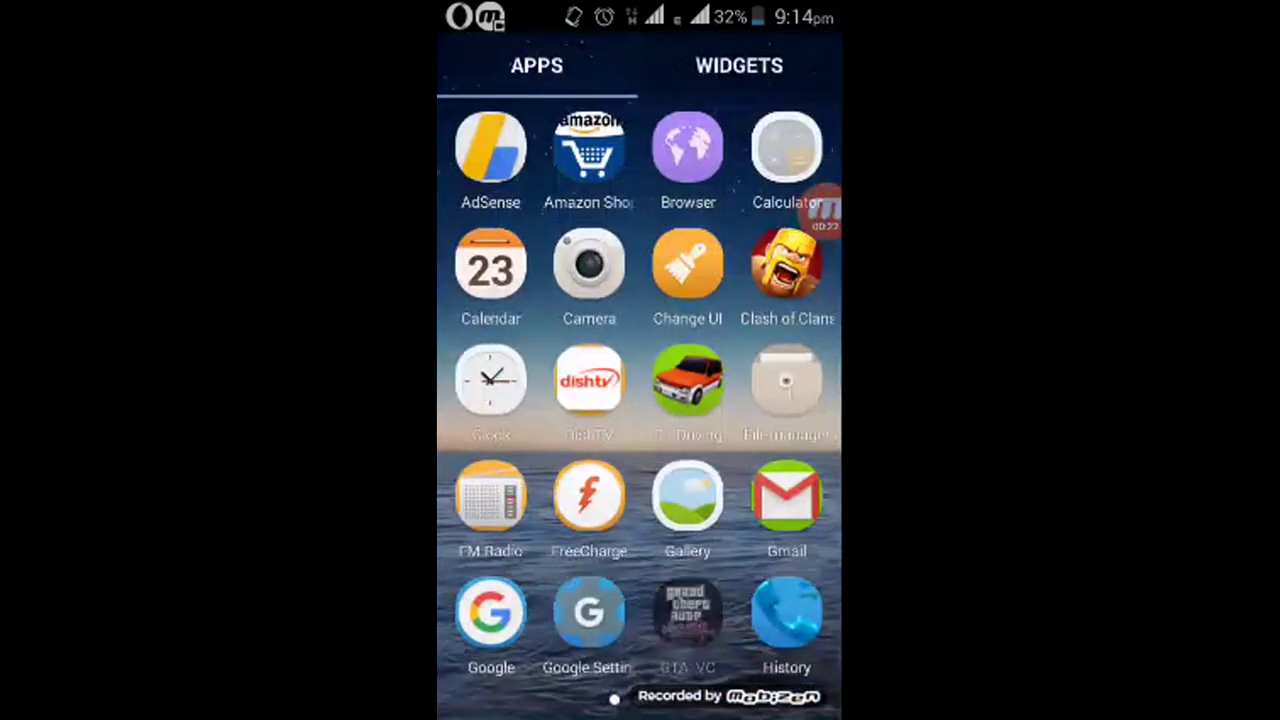